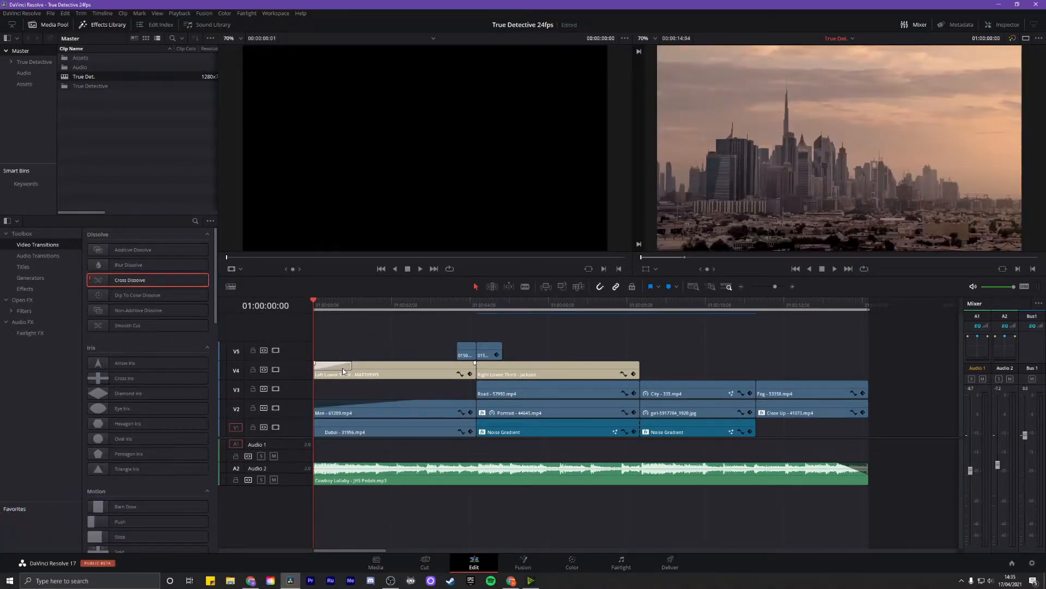
# Step: Undo the cross dissolve at the start of the left lower third title
pyautogui.hotkey('ctrl', 'z')
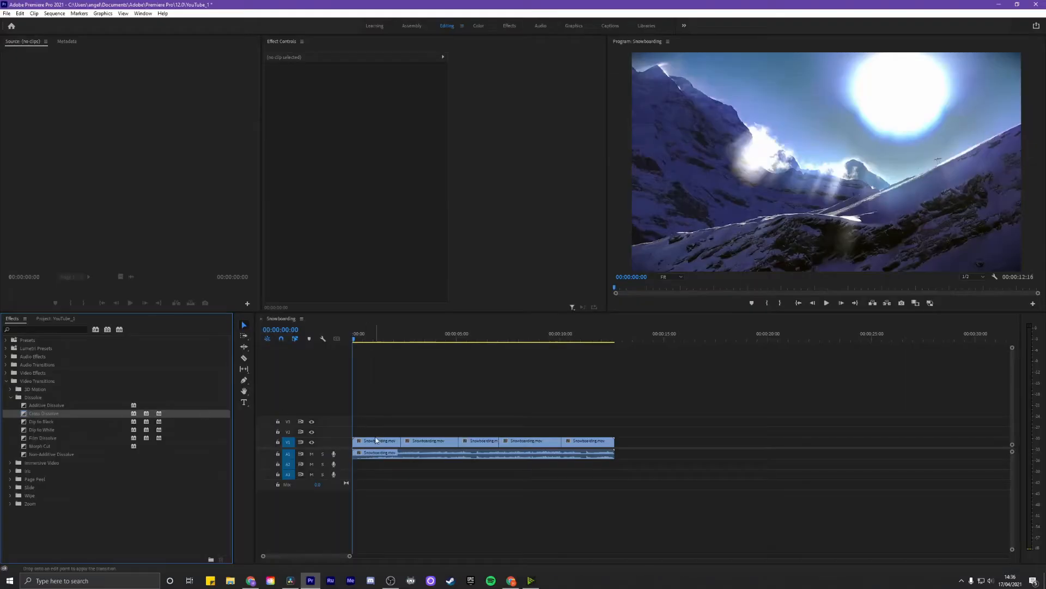
# Step: In Premiere Pro, add an opacity keyframe near the start of the first Snowboarding clip and lower its opacity line with the Pen tool
pyautogui.moveTo(354, 446); pyautogui.dragTo(355, 445)
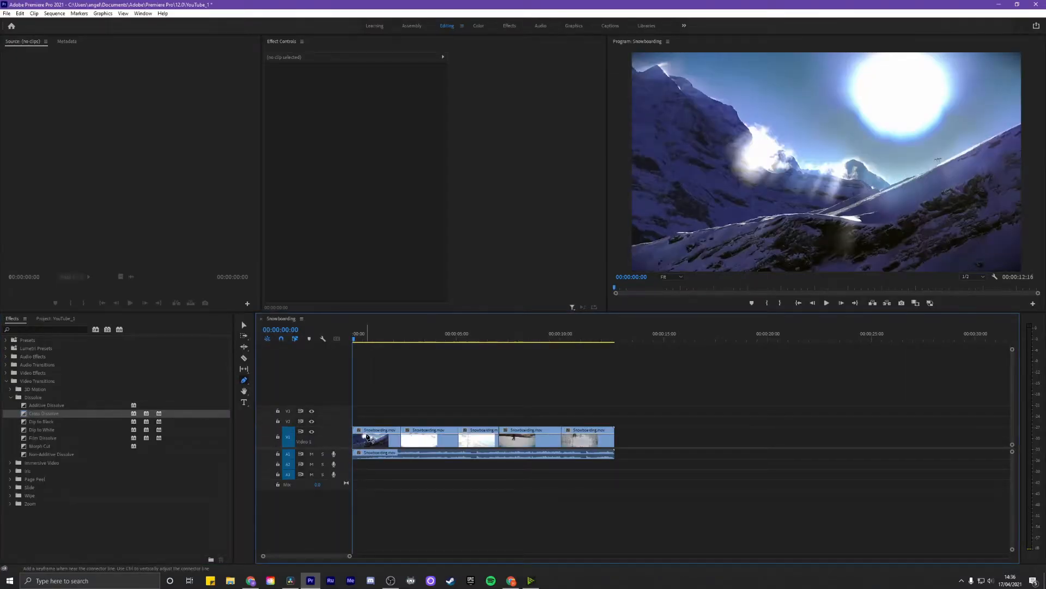
pyautogui.click(366, 433)
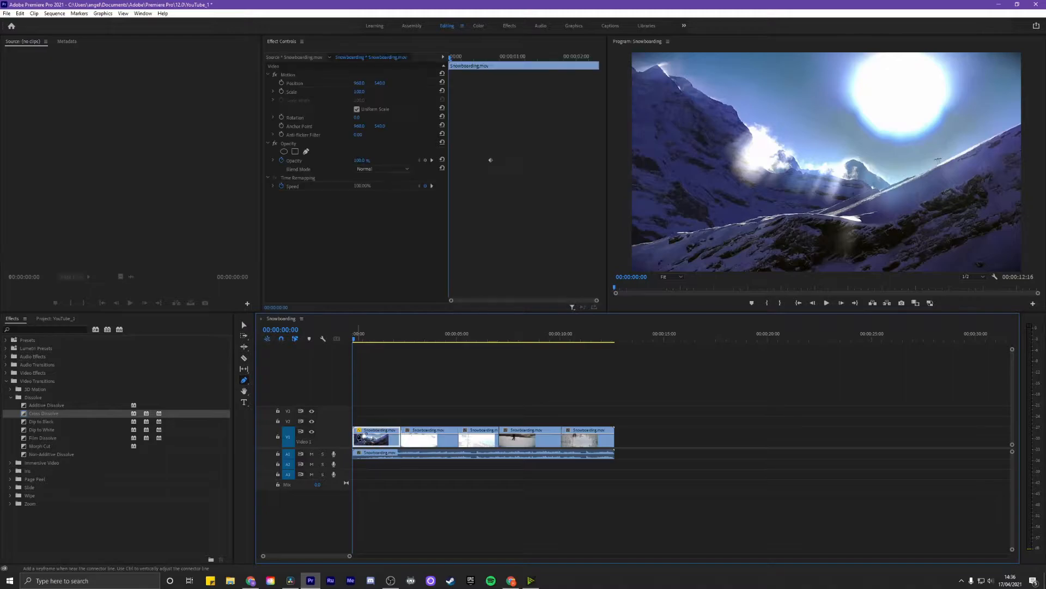
pyautogui.moveTo(362, 435); pyautogui.dragTo(362, 442)
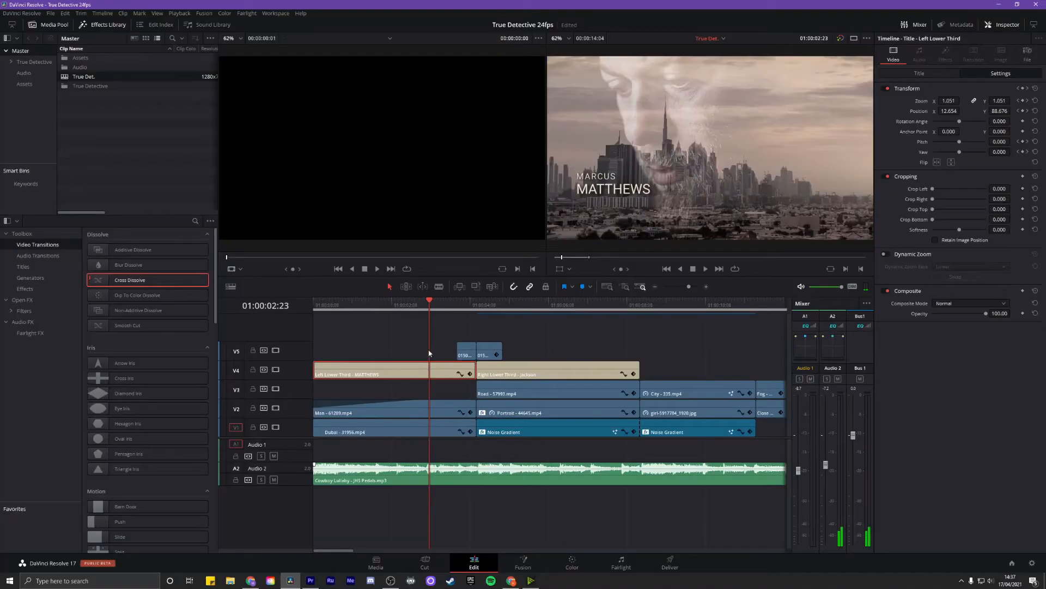
# Step: In DaVinci Resolve, step through the zoom keyframes of the left lower third title from the timeline start
pyautogui.press('Home')
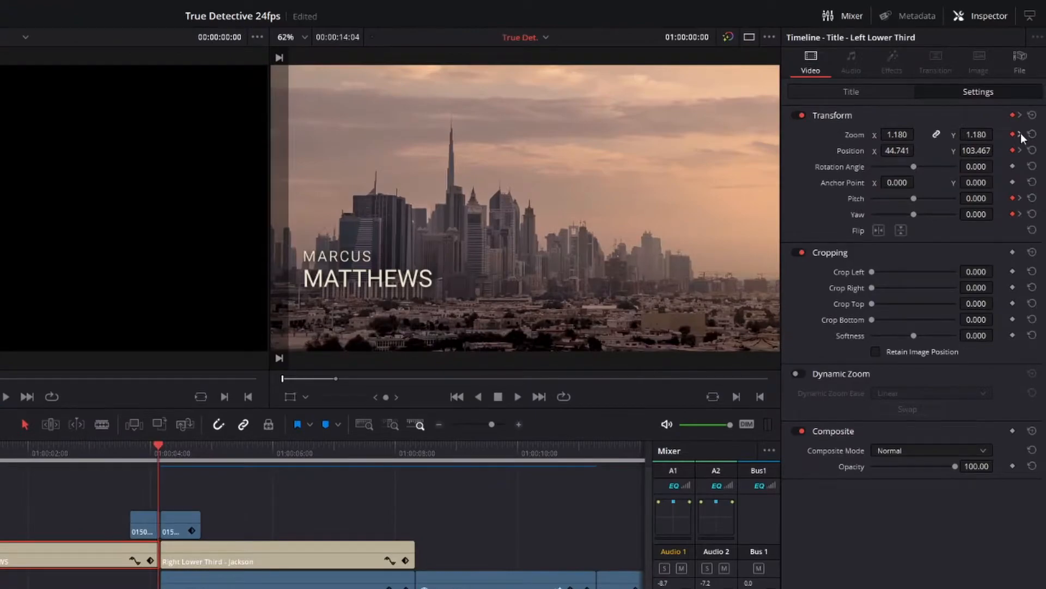
pyautogui.click(1027, 102)
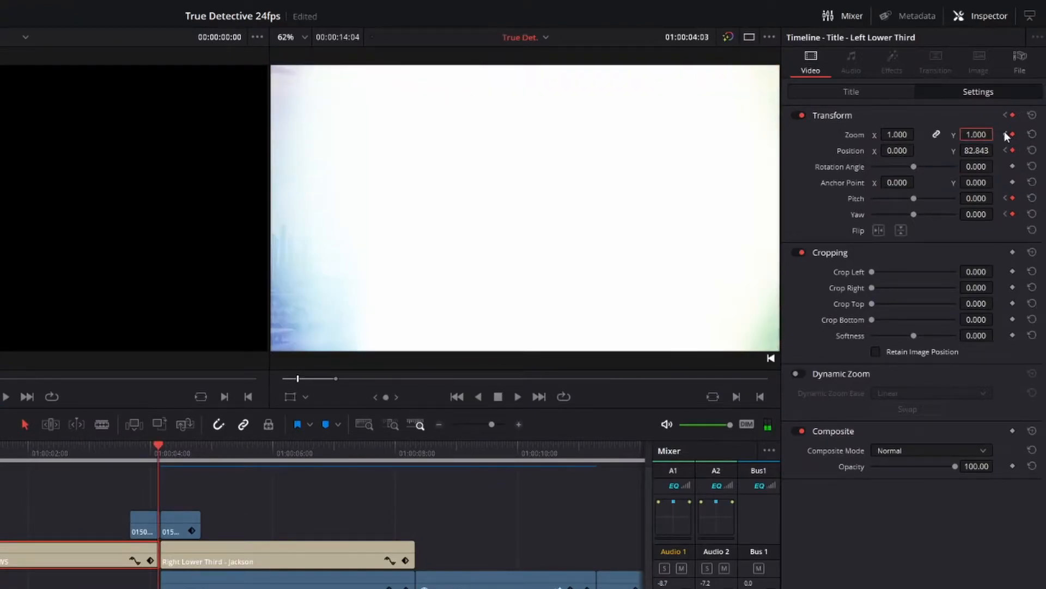
pyautogui.click(1006, 135)
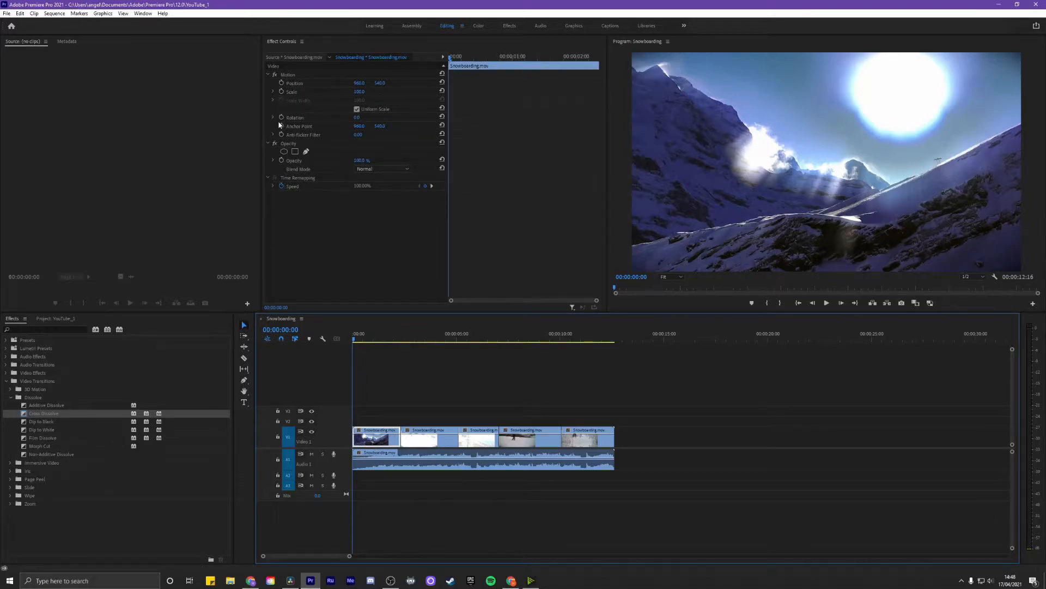
# Step: In Premiere Pro, animate the first clip's horizontal position with keyframes at 00:00:00:00, 00:00:01:00 and 00:00:00:16, and scrub back to preview the movement
pyautogui.click(282, 83)
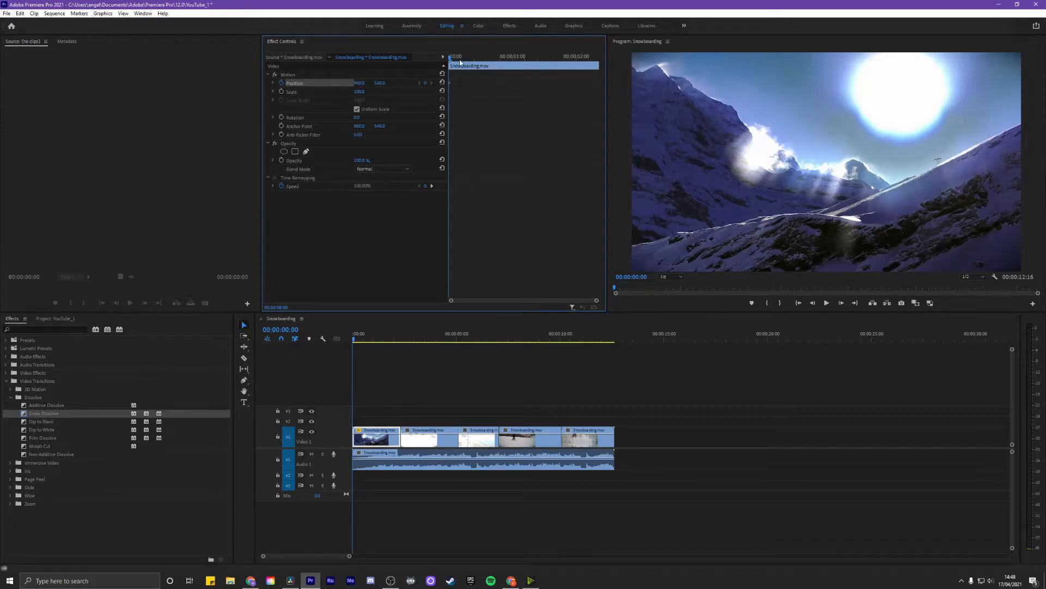
pyautogui.click(514, 59)
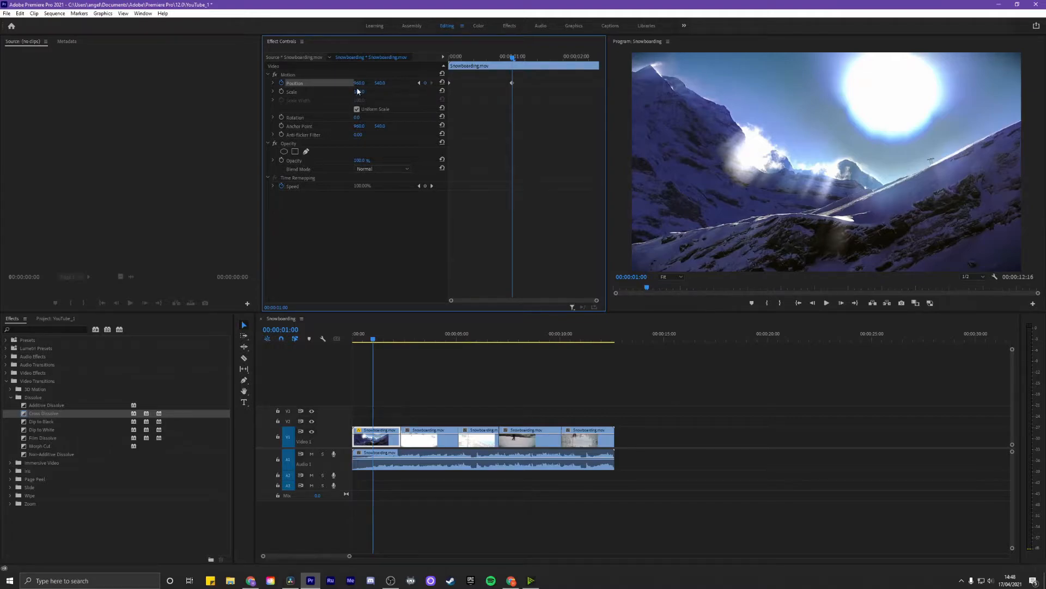
pyautogui.moveTo(359, 83); pyautogui.dragTo(402, 83)
pyautogui.moveTo(497, 57); pyautogui.dragTo(489, 58)
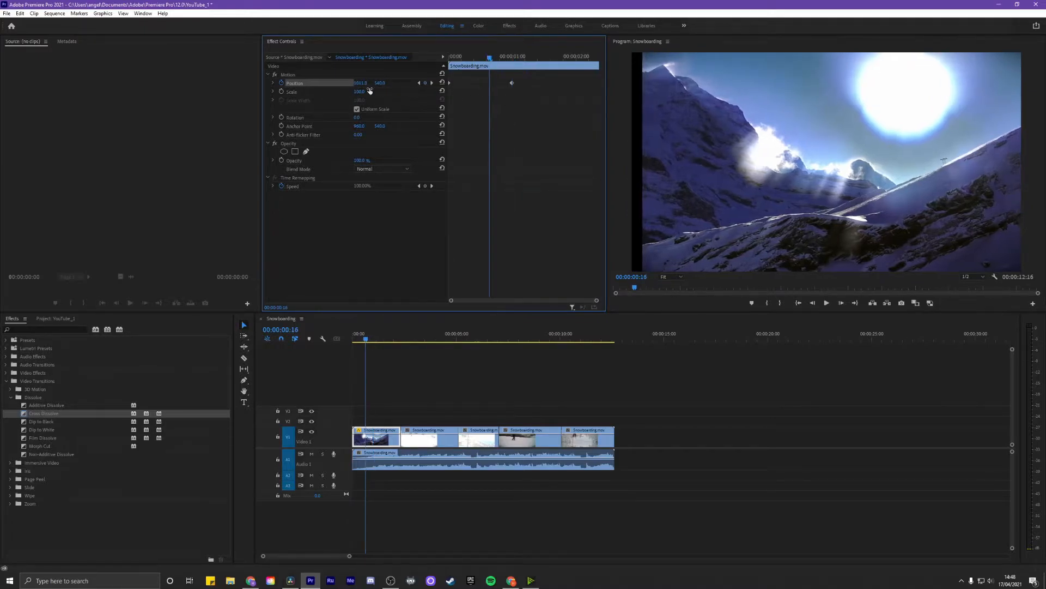
pyautogui.moveTo(356, 83); pyautogui.dragTo(424, 83)
pyautogui.moveTo(489, 58); pyautogui.dragTo(467, 61)
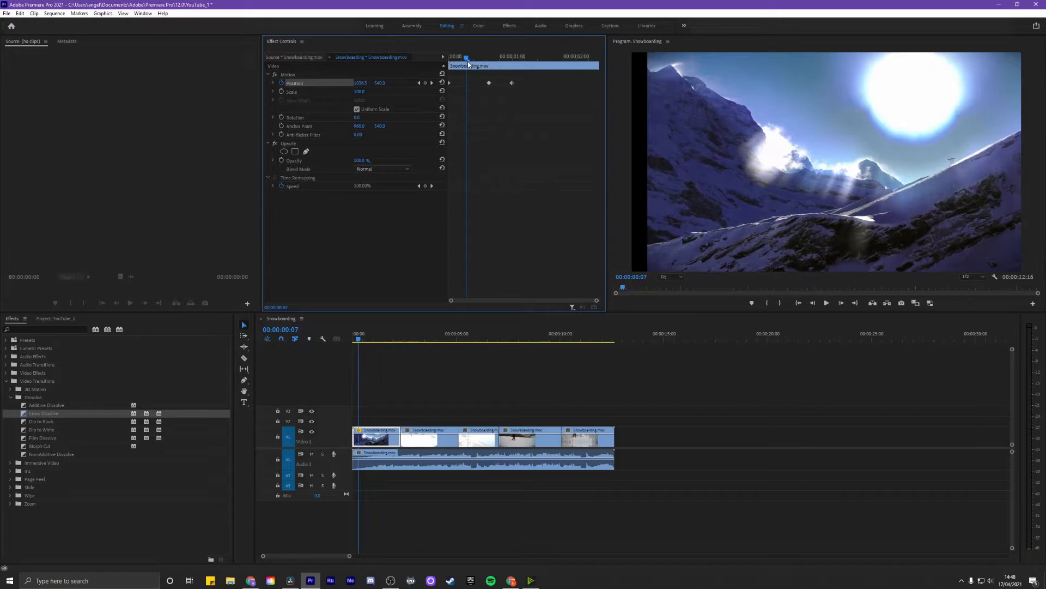
pyautogui.press('space')
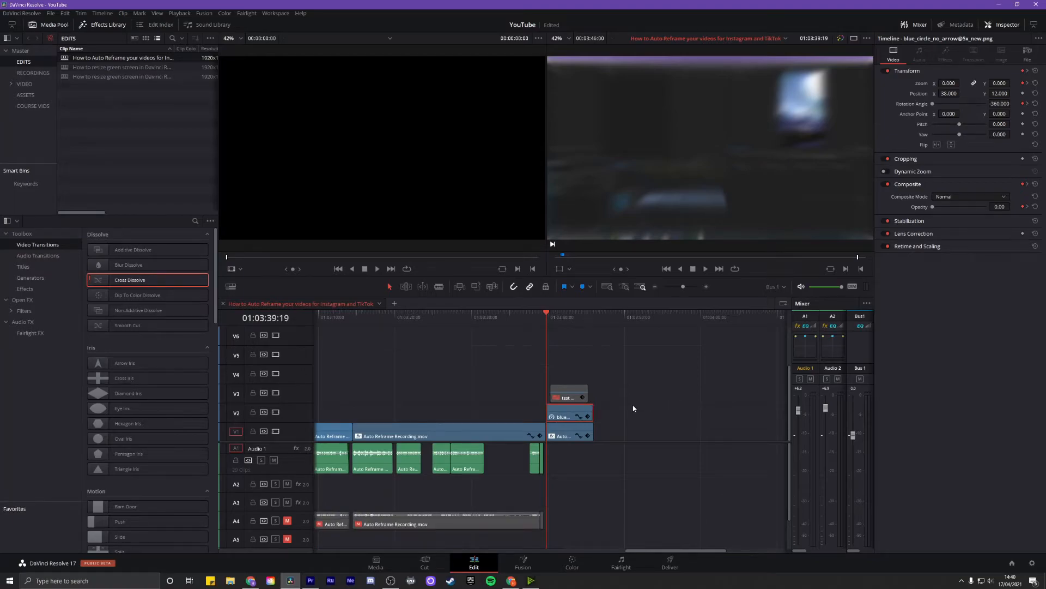
# Step: In DaVinci Resolve's YouTube project, step forward and back through the blue circle logo's rotation angle keyframes
pyautogui.press('space')
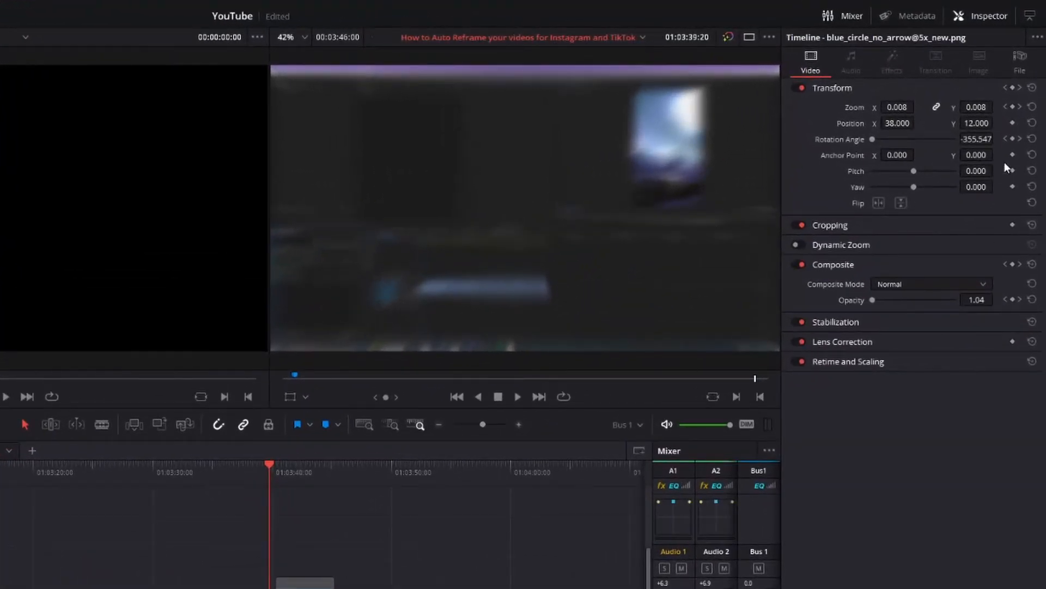
pyautogui.click(1018, 136)
pyautogui.click(1018, 137)
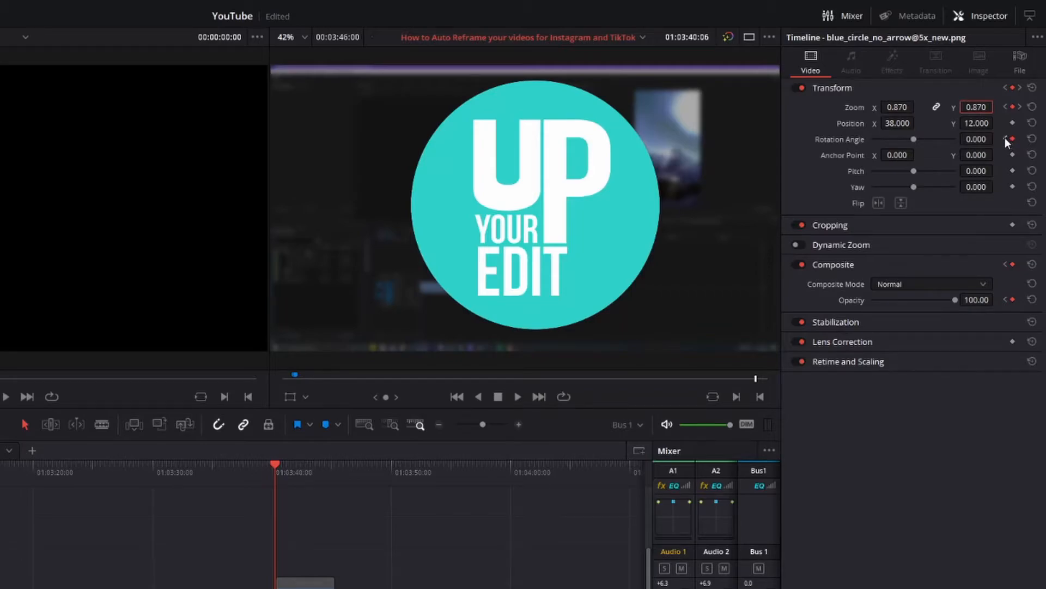
pyautogui.click(1005, 138)
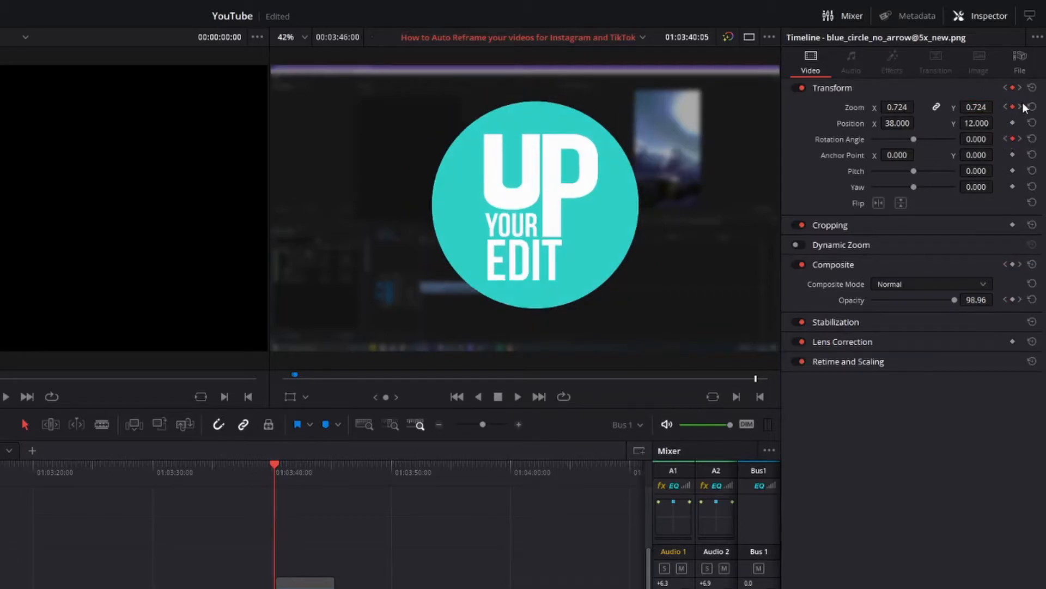
# Step: Step through the blue circle logo's zoom keyframes and play its animation to 01:03:41:11
pyautogui.click(1019, 105)
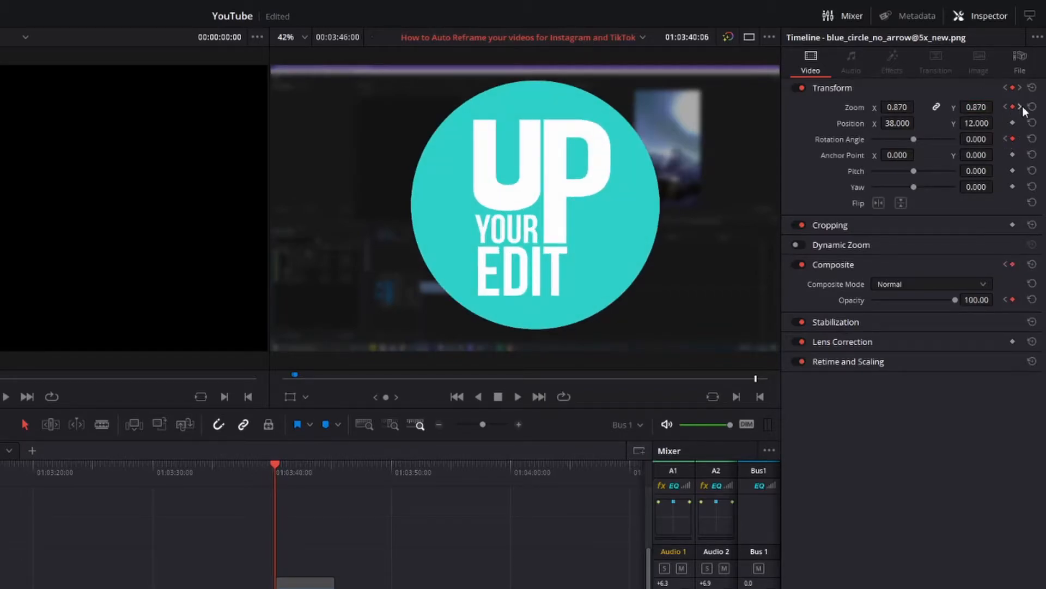
pyautogui.press('Right')
pyautogui.click(1006, 107)
pyautogui.click(1006, 107)
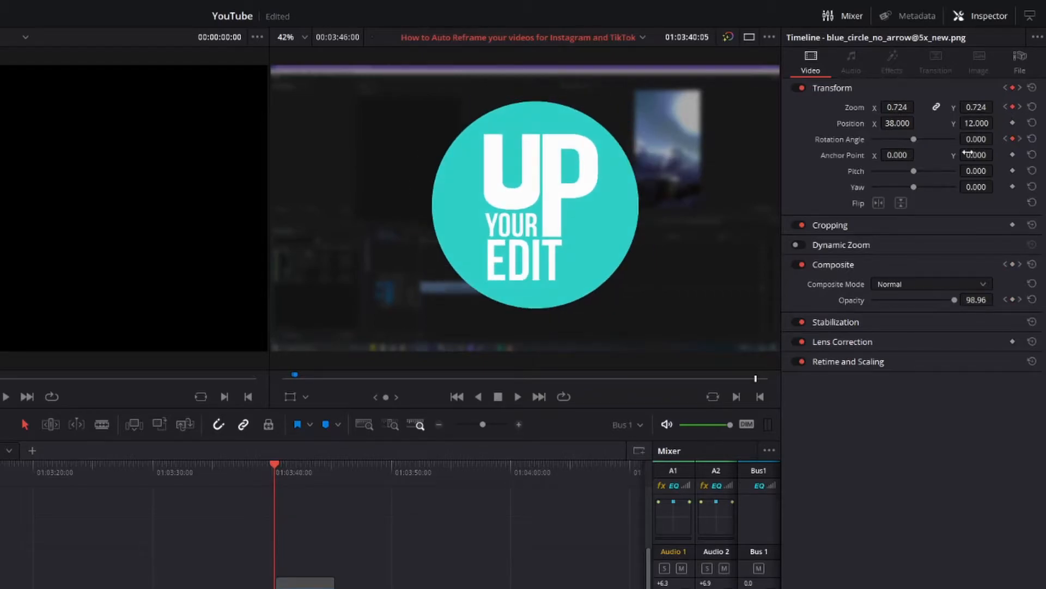
pyautogui.press('space')
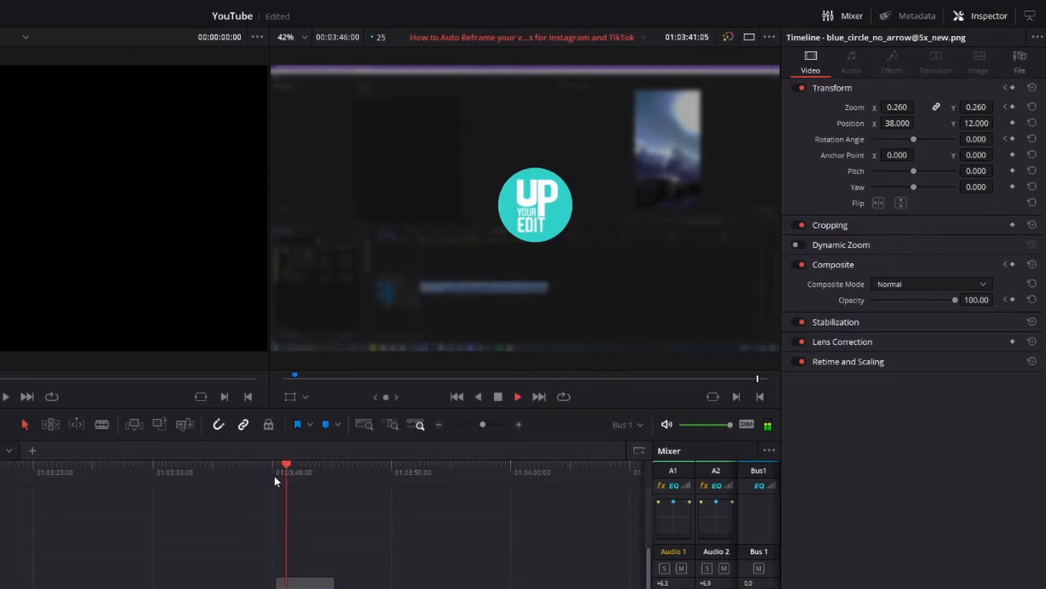
pyautogui.press('space')
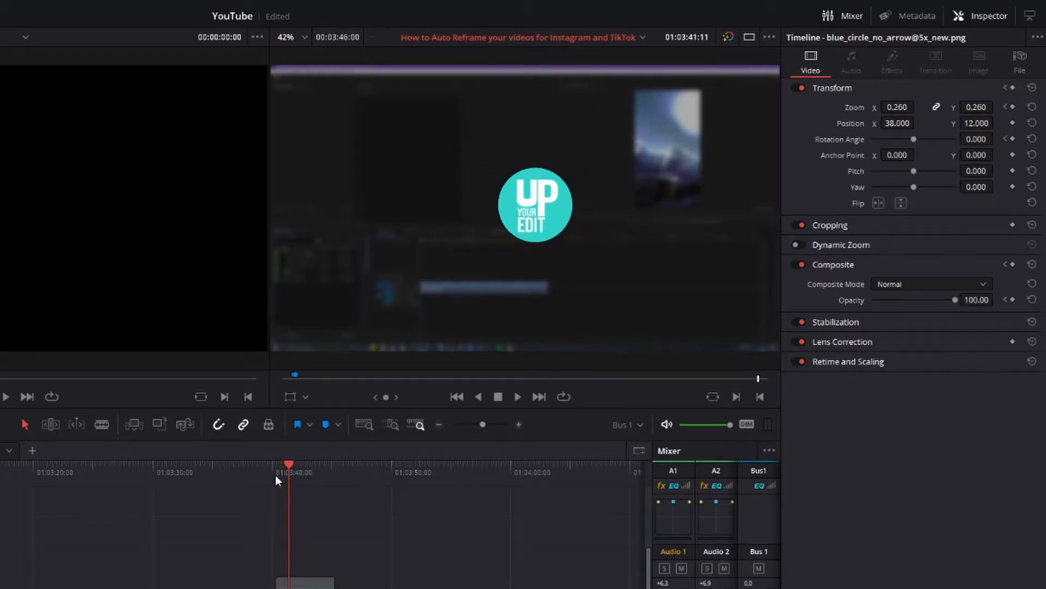
# Step: Go to the logo's last zoom keyframe and check its Linear and Ease In interpolation options
pyautogui.click(1005, 107)
pyautogui.rightClick(1011, 103)
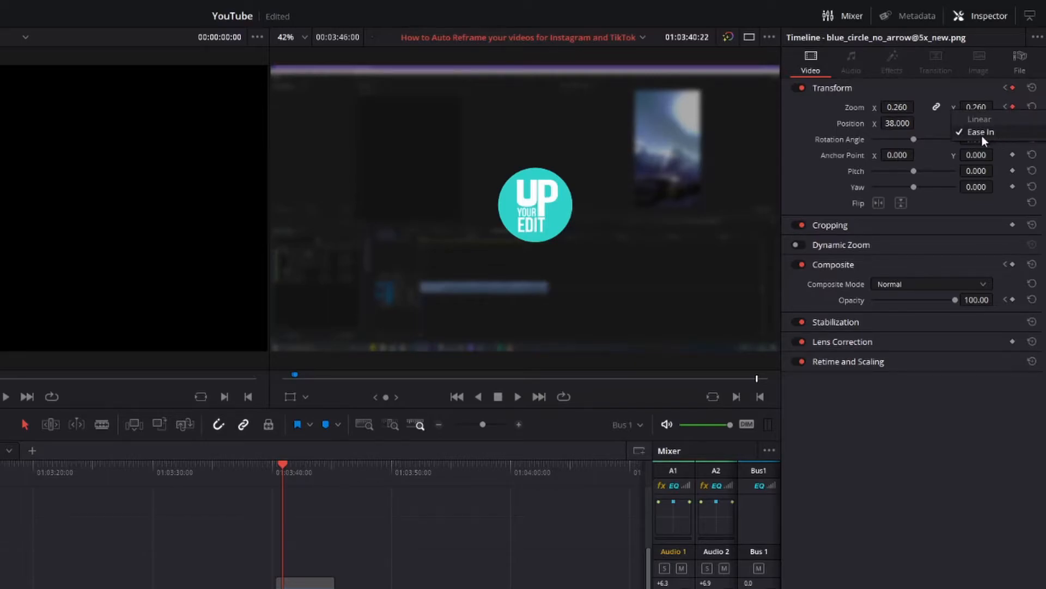
pyautogui.doubleClick(982, 83)
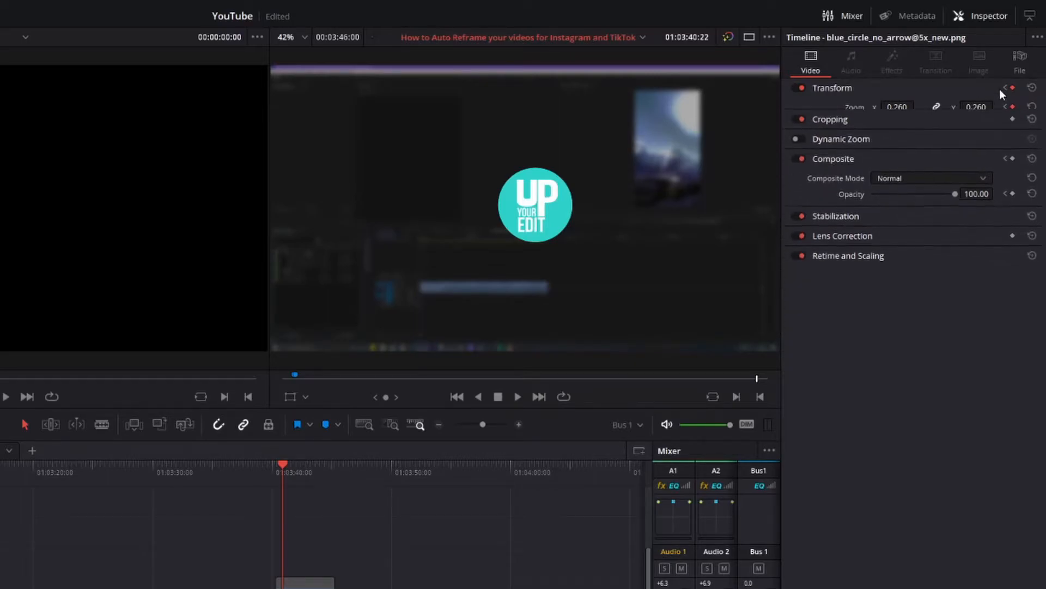
pyautogui.click(976, 90)
pyautogui.moveTo(1003, 103); pyautogui.dragTo(1011, 109)
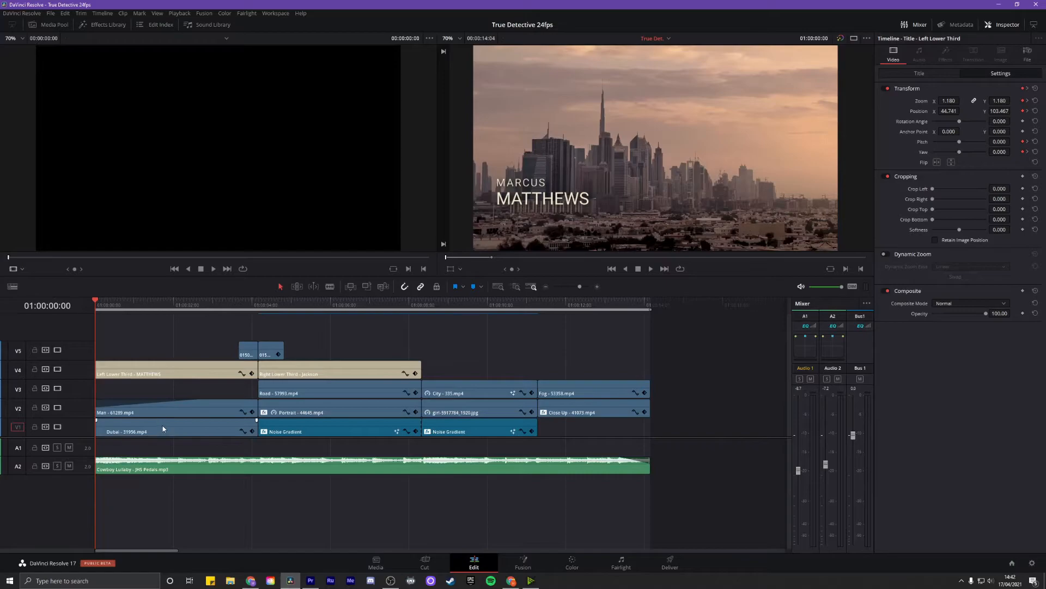
# Step: In the True Detective project, show the Retime Controls on the Dubai - 31956.mp4 clip
pyautogui.click(139, 432)
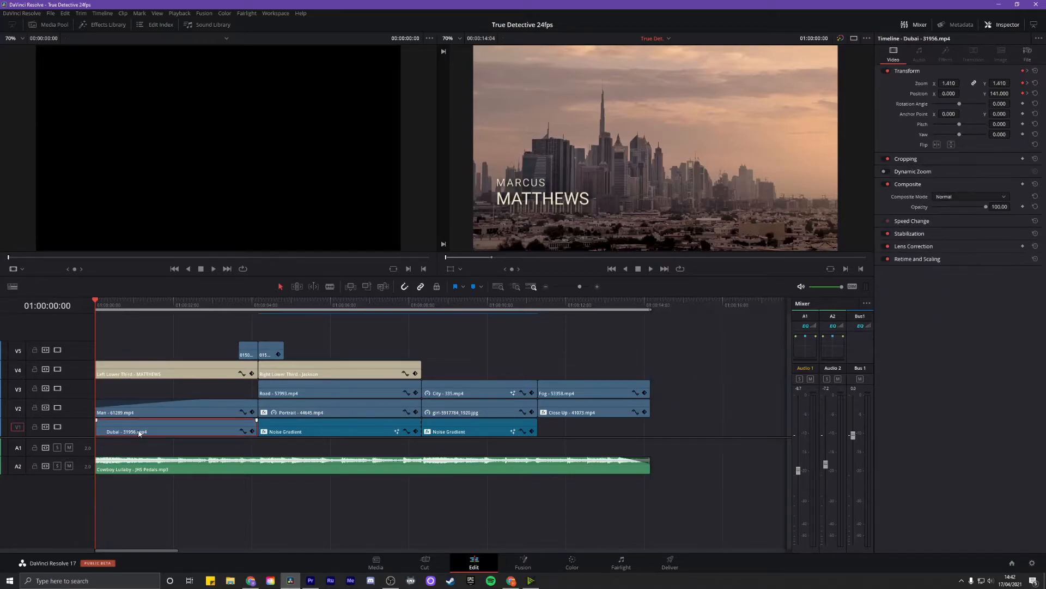
pyautogui.hotkey('ctrl', '=')
pyautogui.rightClick(342, 427)
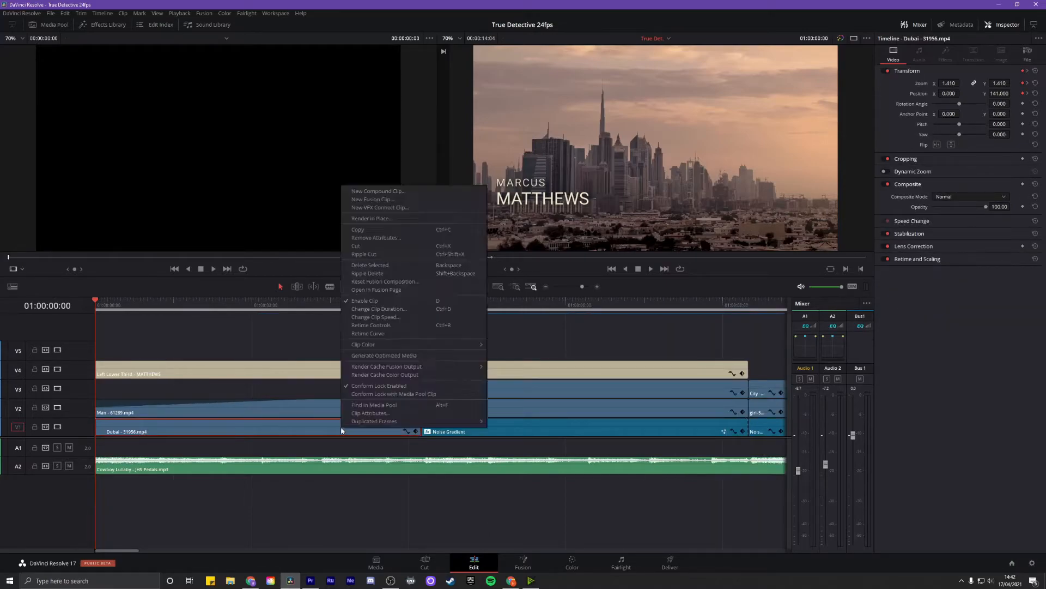
pyautogui.click(438, 326)
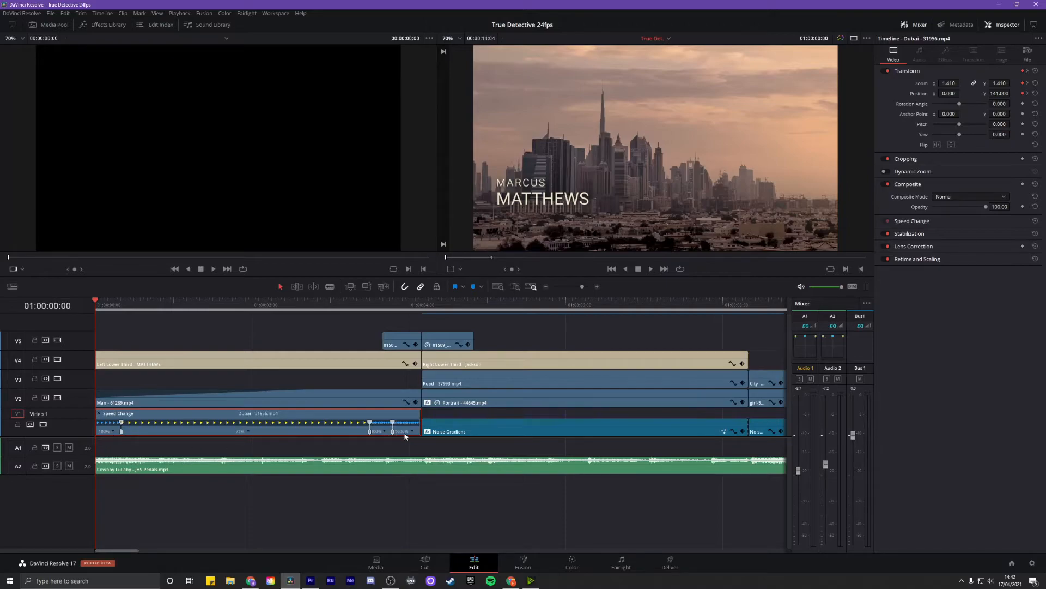
# Step: Play the sequence to 01:00:01:08 and look over the available retime options for the Man - 61289.mp4 clip
pyautogui.press('space')
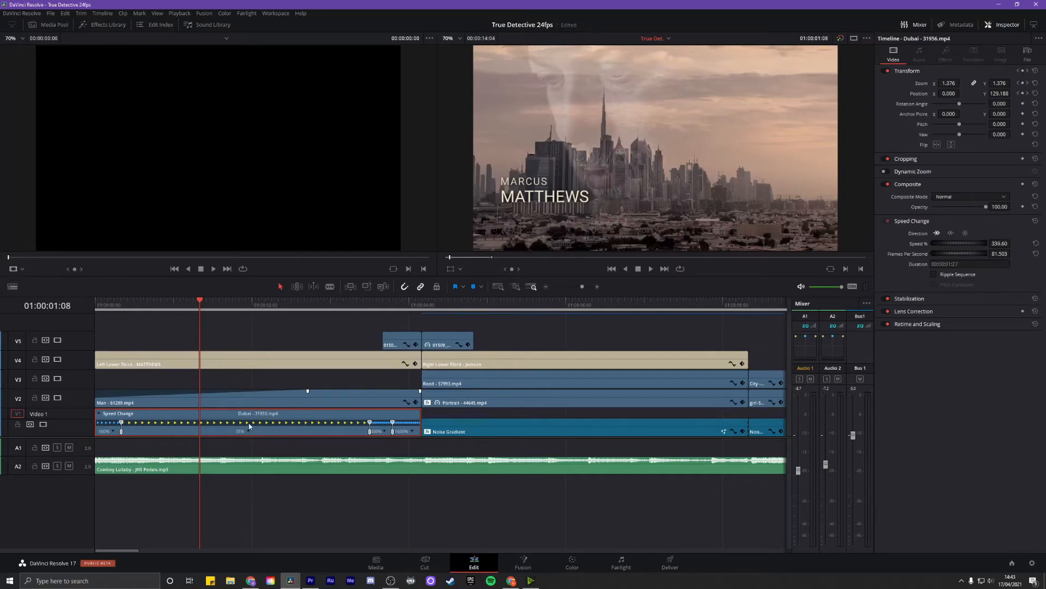
pyautogui.rightClick(272, 403)
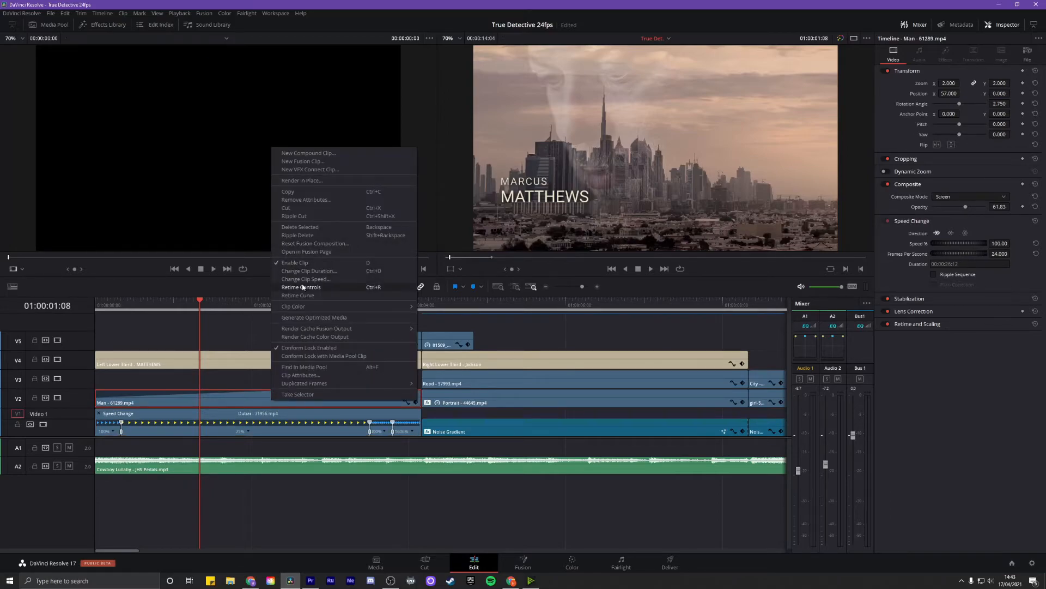
pyautogui.click(199, 385)
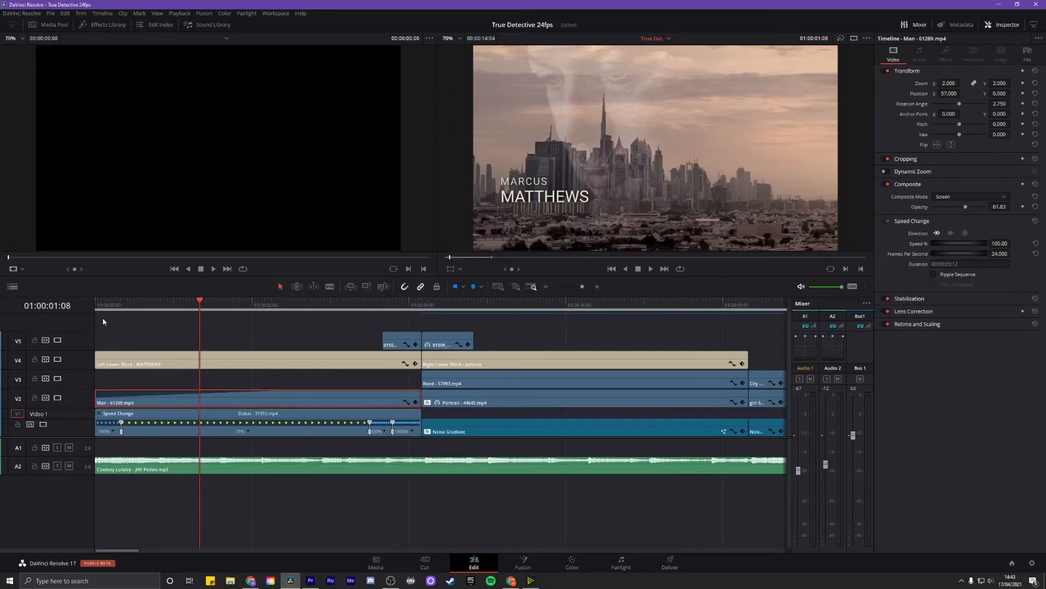
# Step: Move the playhead to 01:00:00:20 and inspect the speed point options of the Dubai clip's 75% segment
pyautogui.click(118, 304)
pyautogui.click(111, 303)
pyautogui.moveTo(111, 302); pyautogui.dragTo(161, 303)
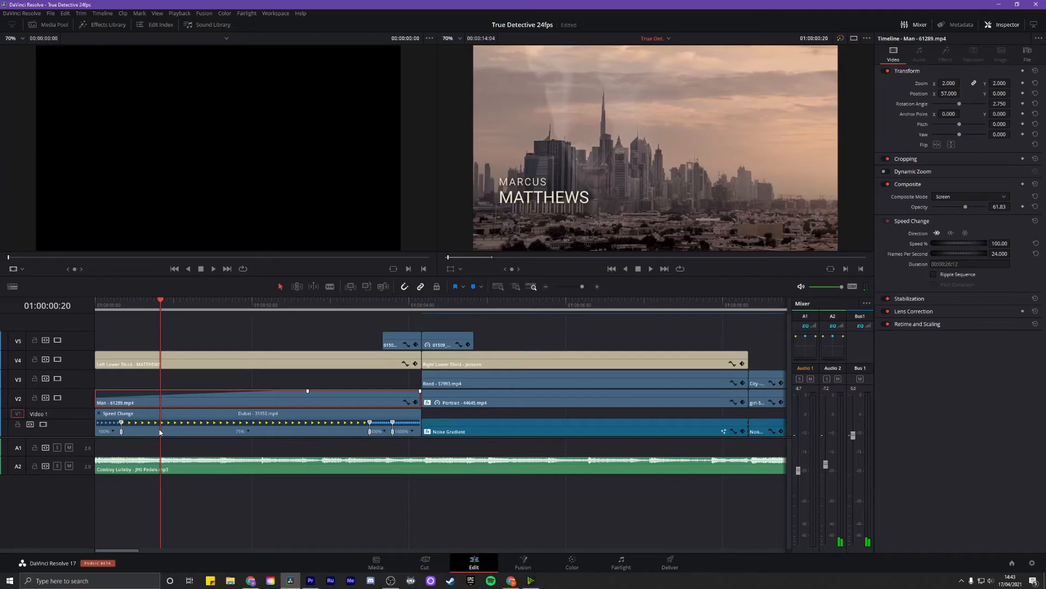
pyautogui.rightClick(159, 426)
pyautogui.click(243, 432)
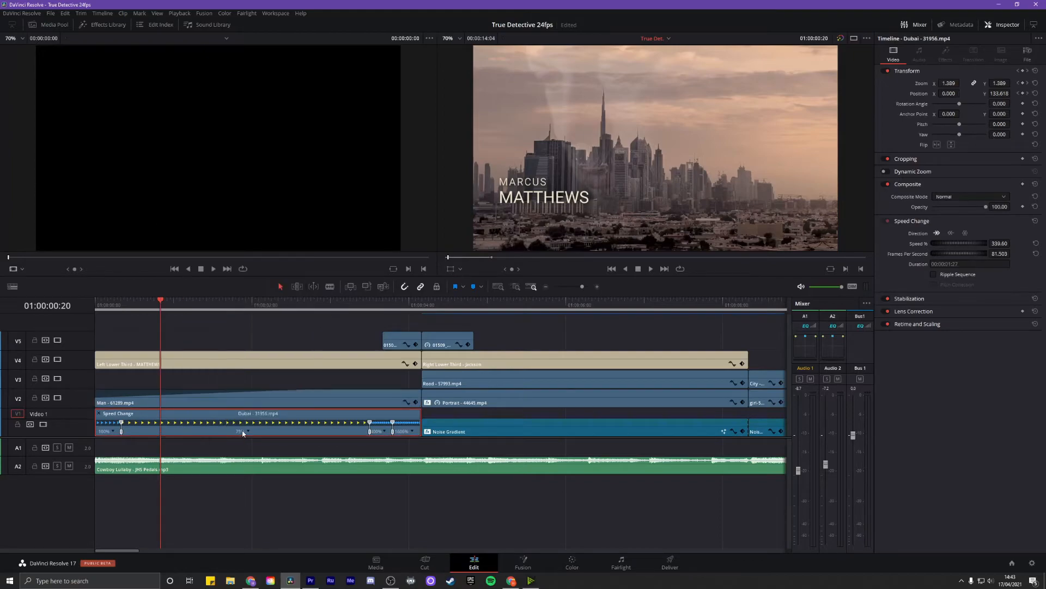
pyautogui.click(249, 432)
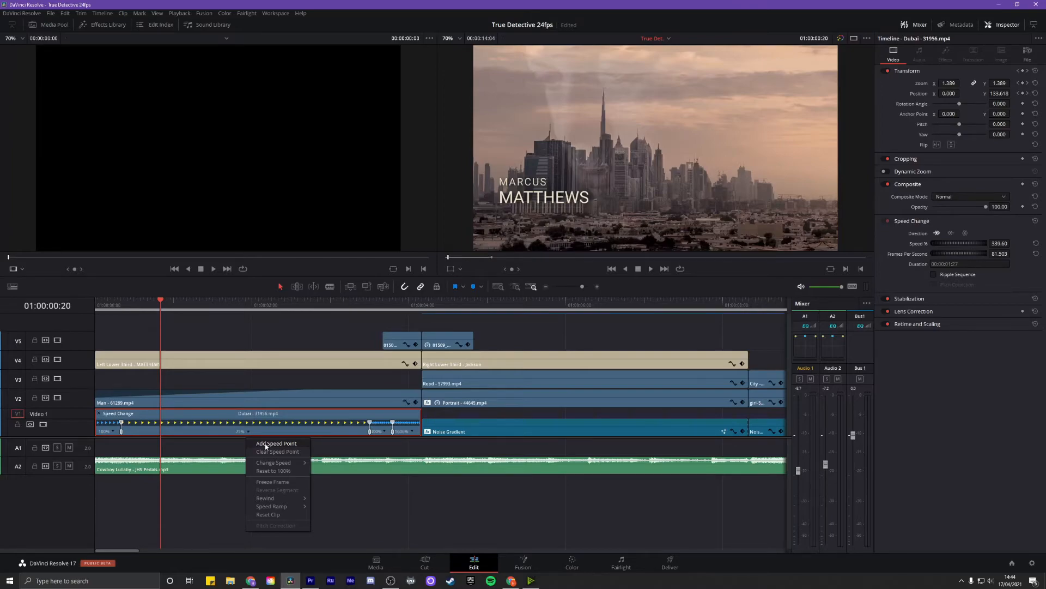
pyautogui.click(181, 387)
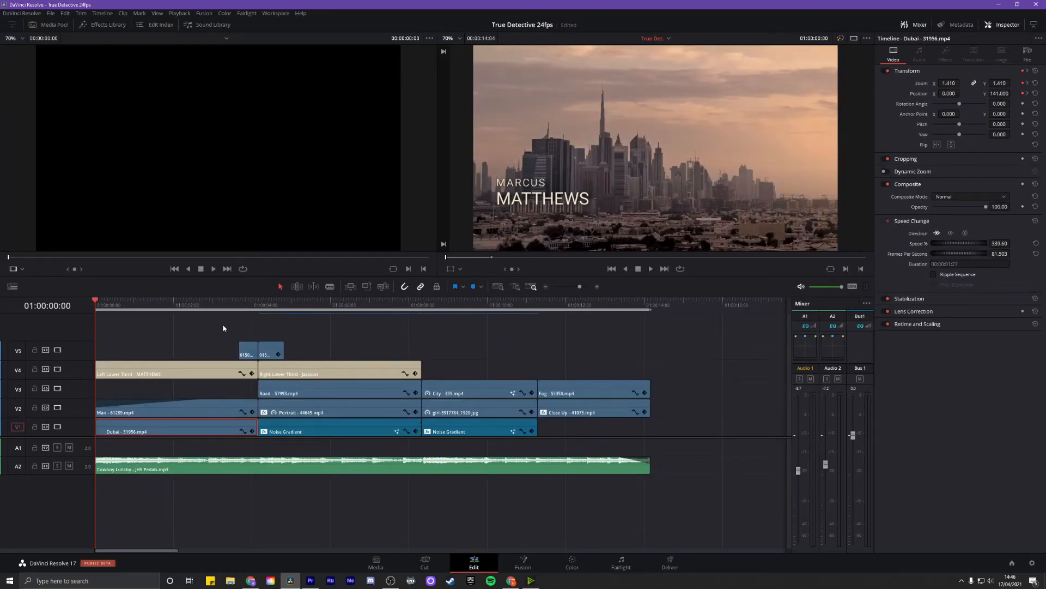
# Step: Select the left lower third title, review its text, drop shadow, stroke and background options, and return to its transform settings
pyautogui.moveTo(249, 404)
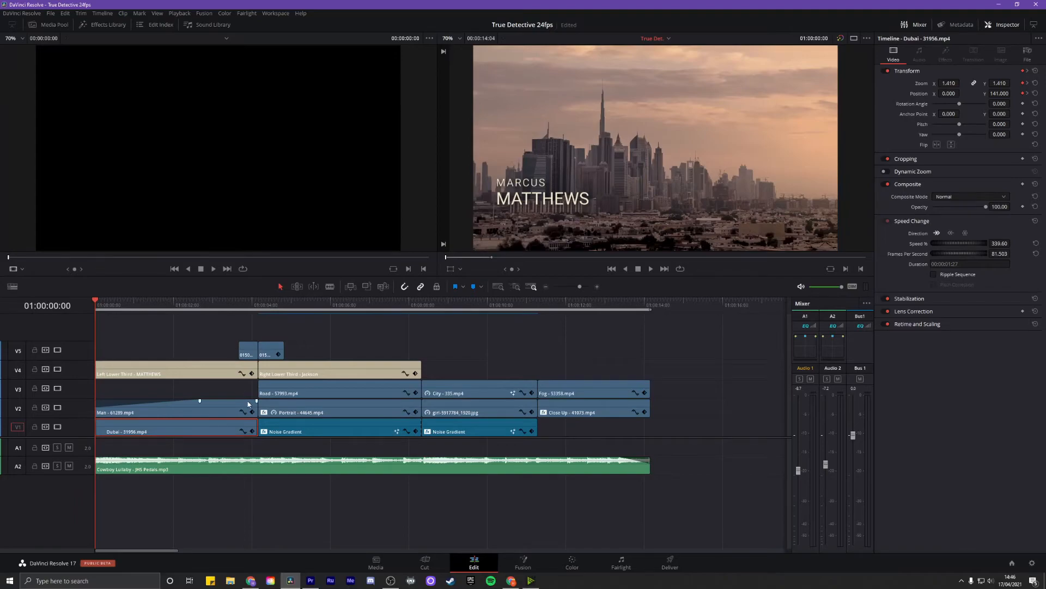
pyautogui.click(182, 376)
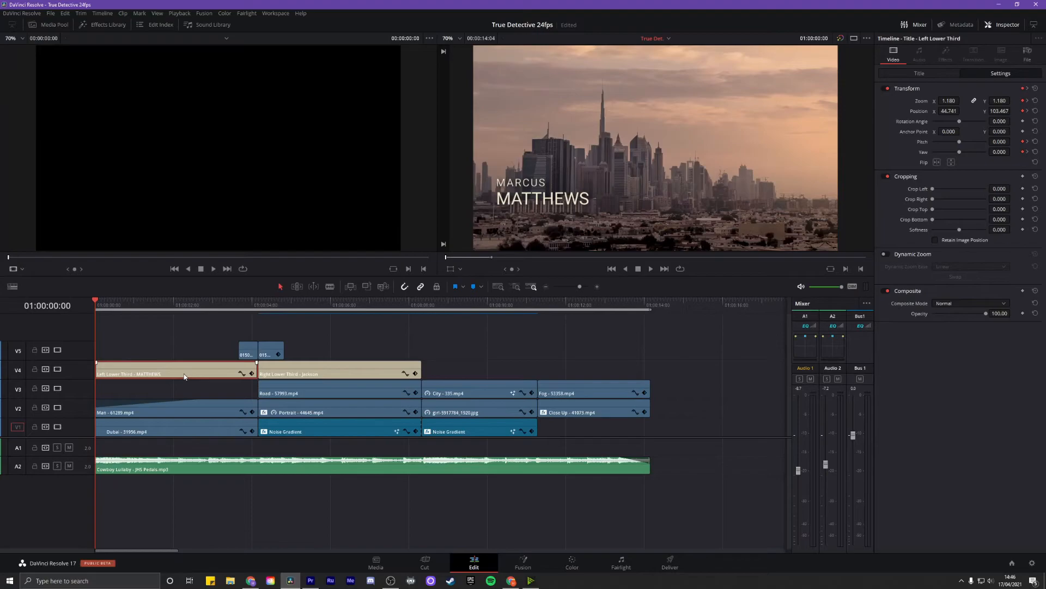
pyautogui.click(910, 73)
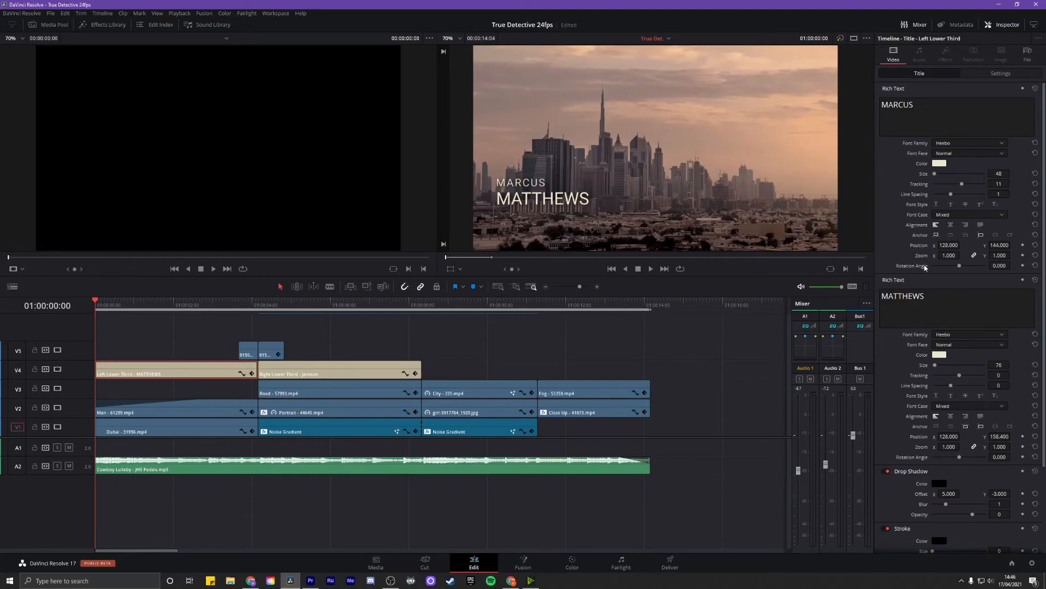
pyautogui.scroll(-3, 919, 381)
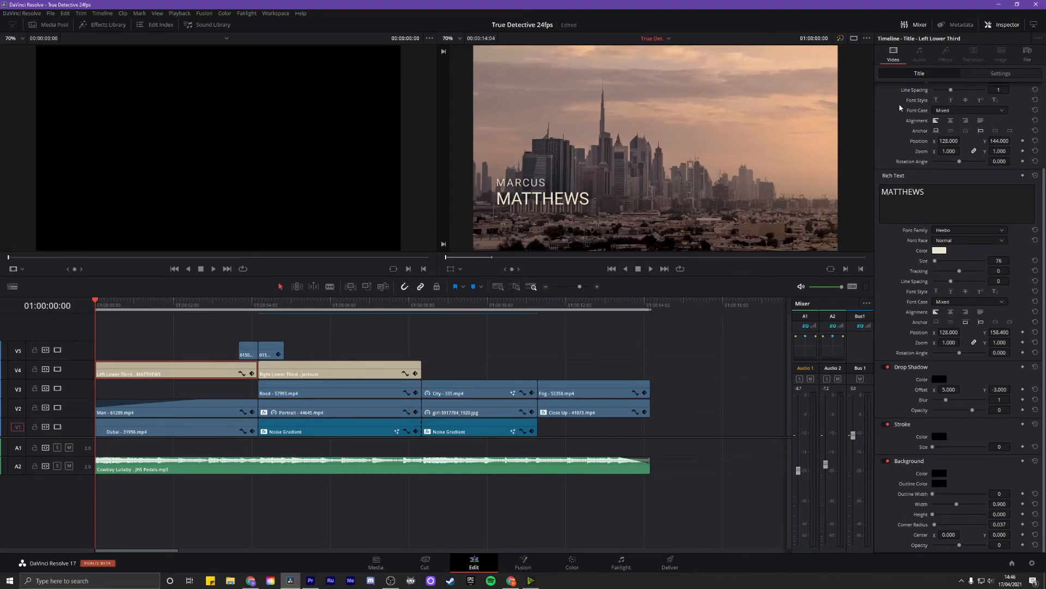
pyautogui.click(1001, 73)
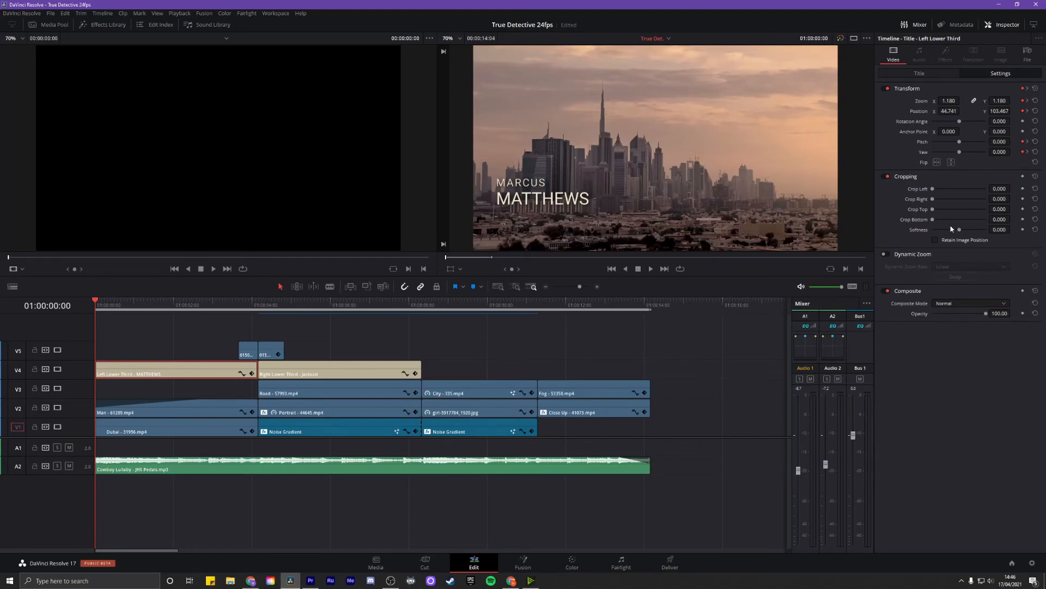